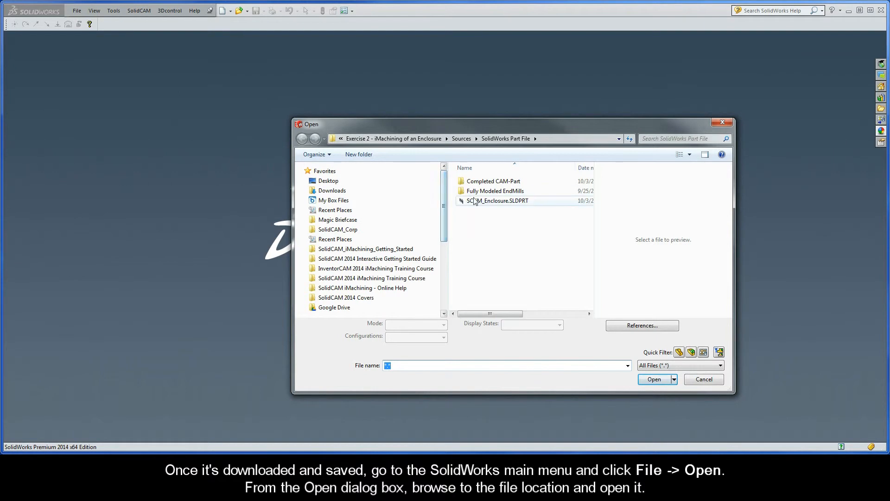
Step: Open the SC_iM_Enclosure.SLDPRT part file from the SolidWorks Part File folder
{"action": "double_click", "coordinate": [499, 201]}
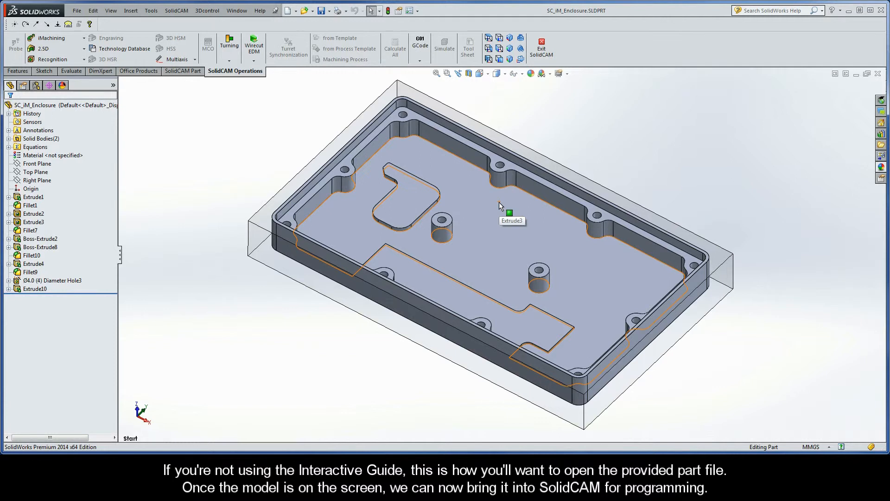
{"action": "left_click", "coordinate": [175, 11]}
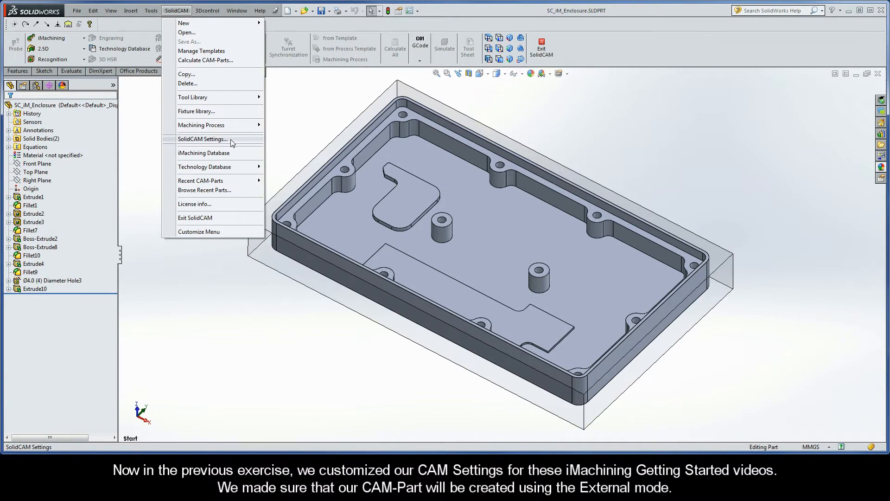
{"action": "left_click", "coordinate": [277, 132]}
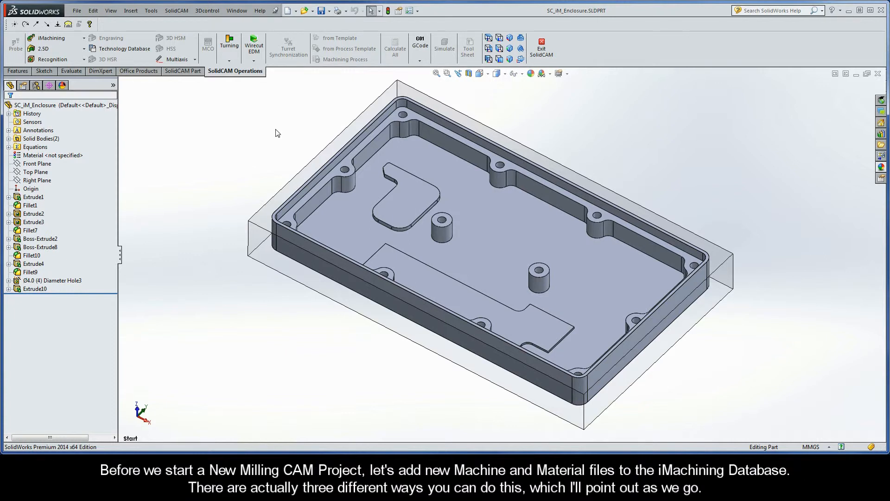
Step: Open the iMachining Database and select the Haas_SS machine
{"action": "left_click", "coordinate": [177, 11]}
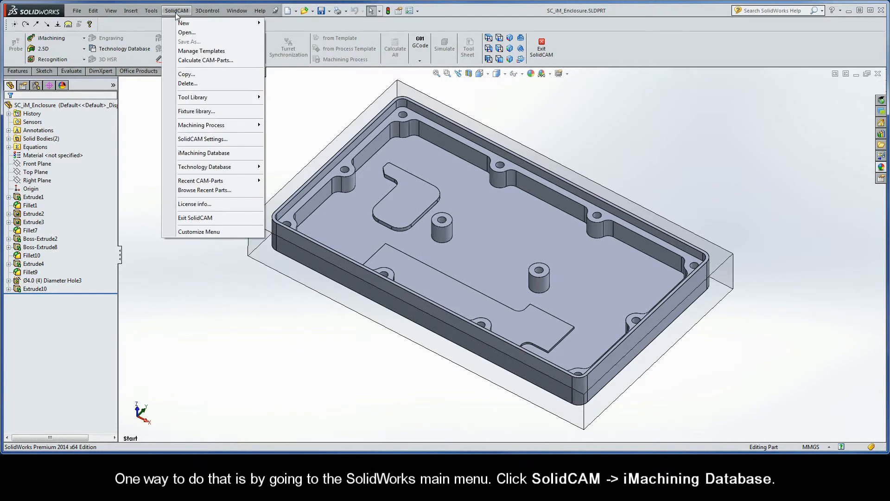
{"action": "left_click", "coordinate": [226, 154]}
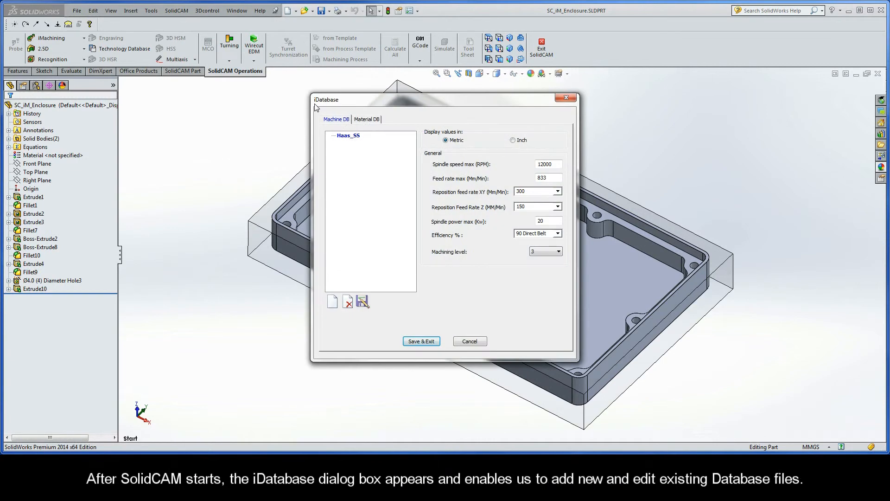
{"action": "left_click", "coordinate": [348, 136]}
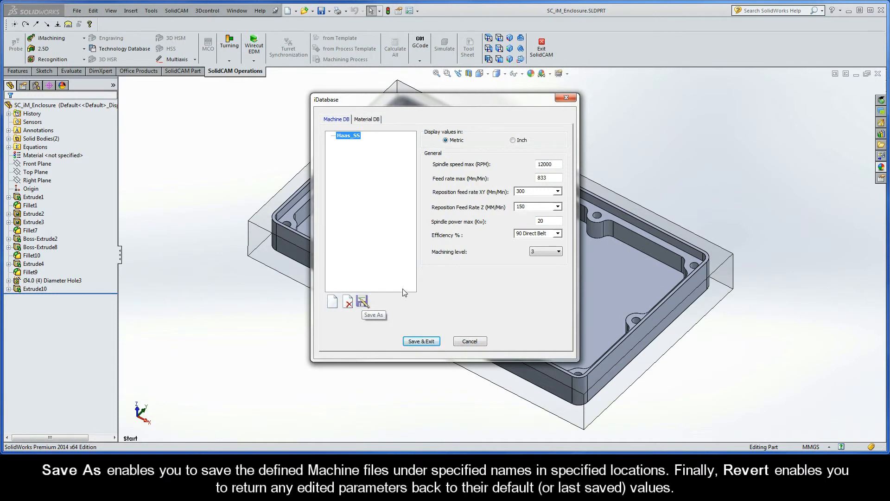
Step: Try a maximum spindle speed of 1200 RPM on the Haas_SS machine and revert the edit
{"action": "left_click", "coordinate": [555, 165]}
{"action": "key", "text": "BackSpace"}
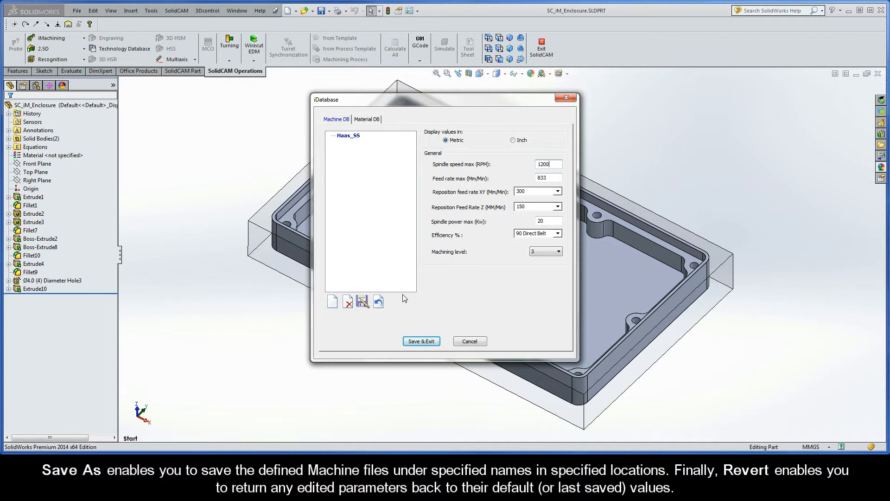
{"action": "left_click", "coordinate": [379, 303]}
Step: Add a new machine file named Haas_SS_New to the machine database
{"action": "left_click", "coordinate": [332, 300]}
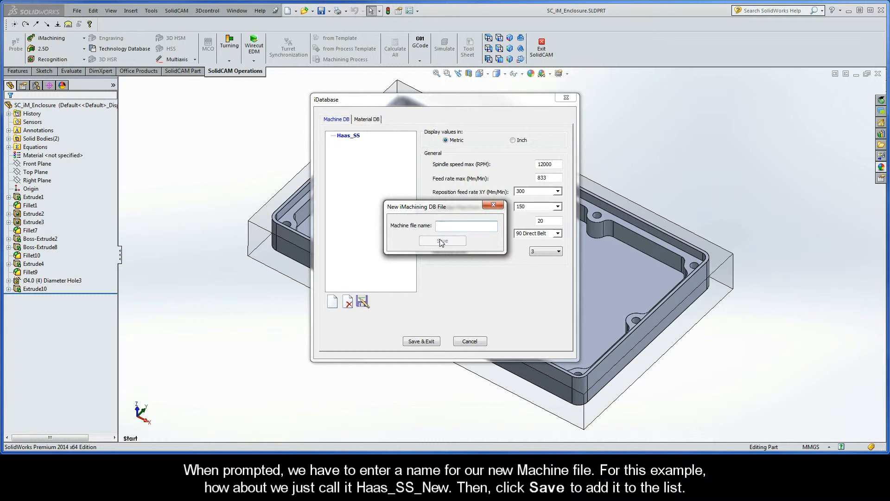
{"action": "type", "text": "Haas_SS_New"}
{"action": "left_click", "coordinate": [441, 240]}
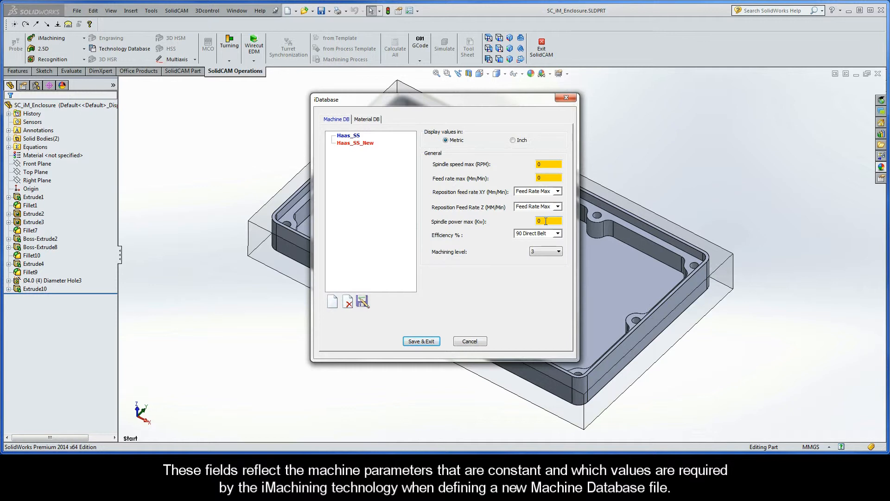
Step: Set the new machine's maximum spindle speed to 12000 RPM, maximum feed rate to 21158 mm/min and maximum spindle power to 20 kW
{"action": "double_click", "coordinate": [545, 164]}
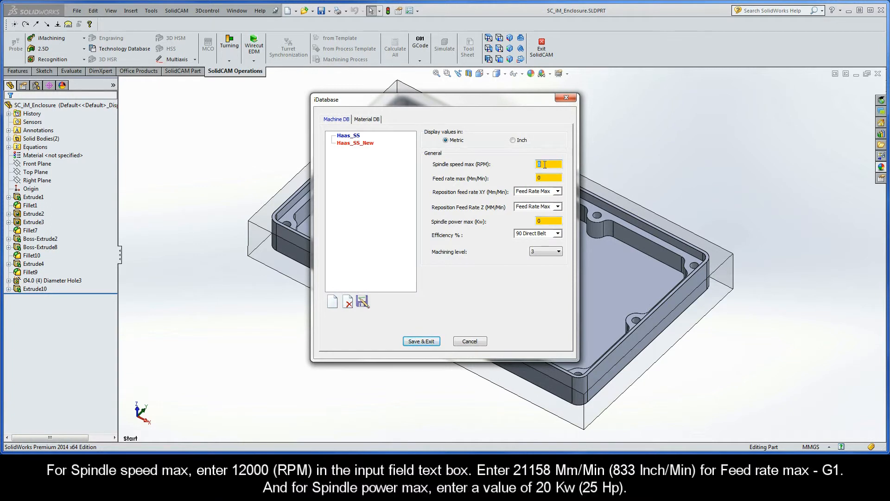
{"action": "type", "text": "12000"}
{"action": "double_click", "coordinate": [539, 177]}
{"action": "type", "text": "21158"}
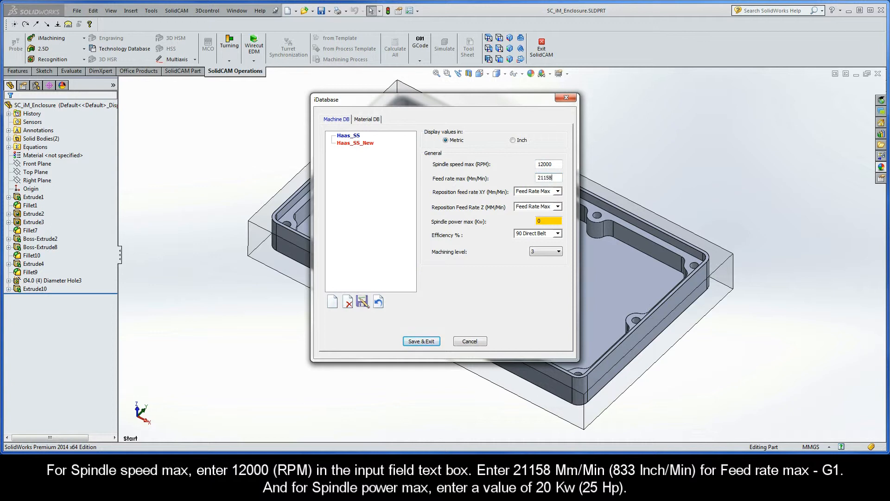
{"action": "double_click", "coordinate": [548, 220]}
{"action": "type", "text": "20"}
Step: Set the reposition feed rates to 10000 mm/min for XY and 3800 mm/min for Z, and the machining level to 6
{"action": "left_click", "coordinate": [540, 192]}
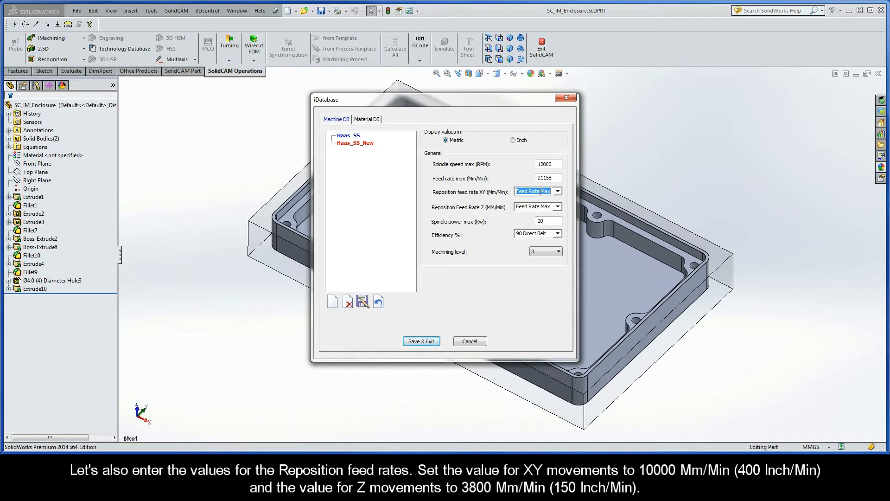
{"action": "type", "text": "10000"}
{"action": "left_click", "coordinate": [538, 205]}
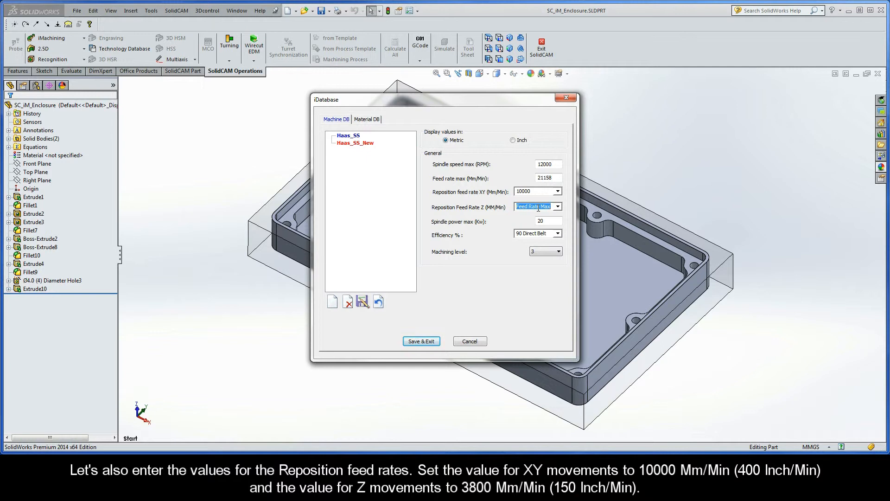
{"action": "type", "text": "3800"}
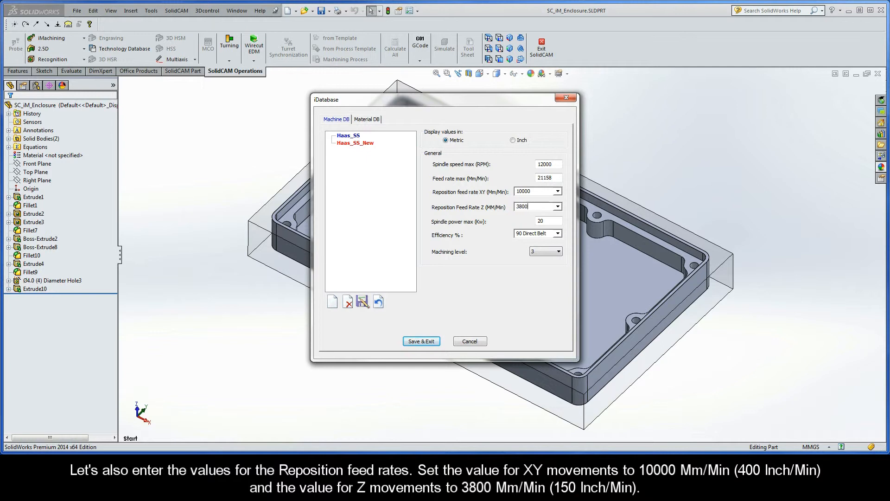
{"action": "left_click", "coordinate": [543, 252]}
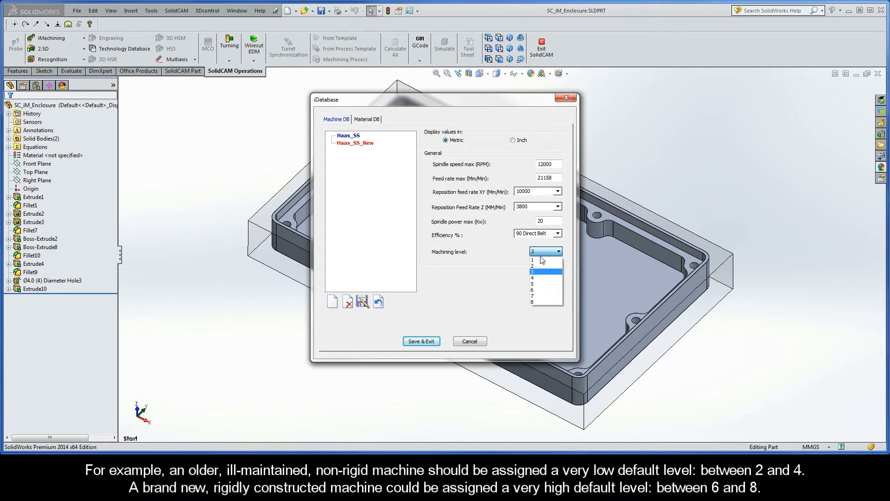
{"action": "left_click", "coordinate": [542, 290]}
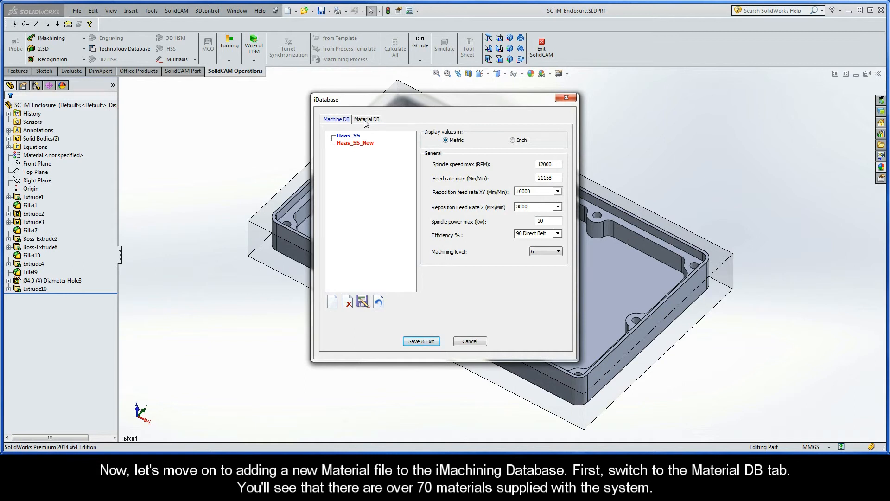
Step: Add a new material file named Aluminum 6061-T6 to the material database and open its ultimate tensile value for editing
{"action": "left_click", "coordinate": [366, 122]}
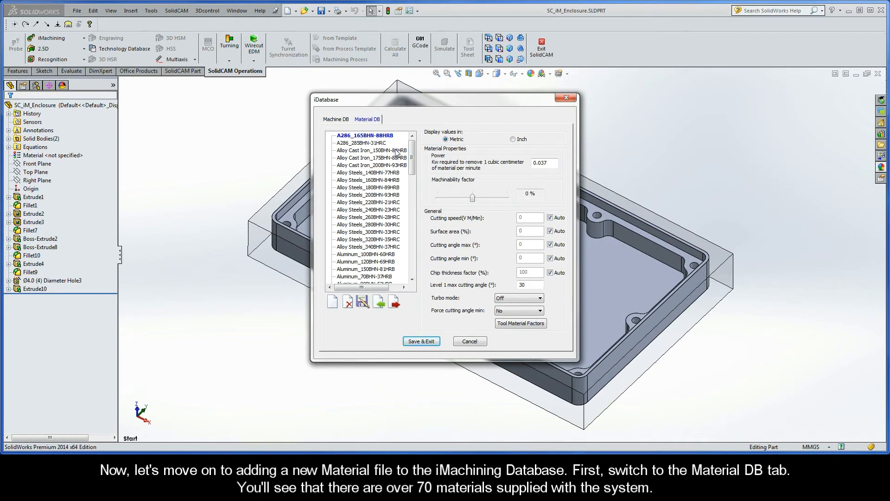
{"action": "left_click_drag", "start_coordinate": [412, 157], "coordinate": [413, 262]}
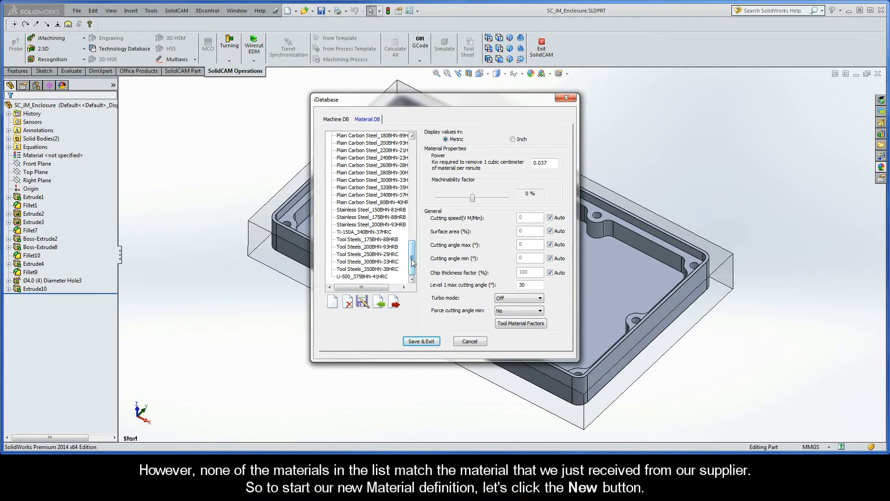
{"action": "left_click", "coordinate": [332, 304]}
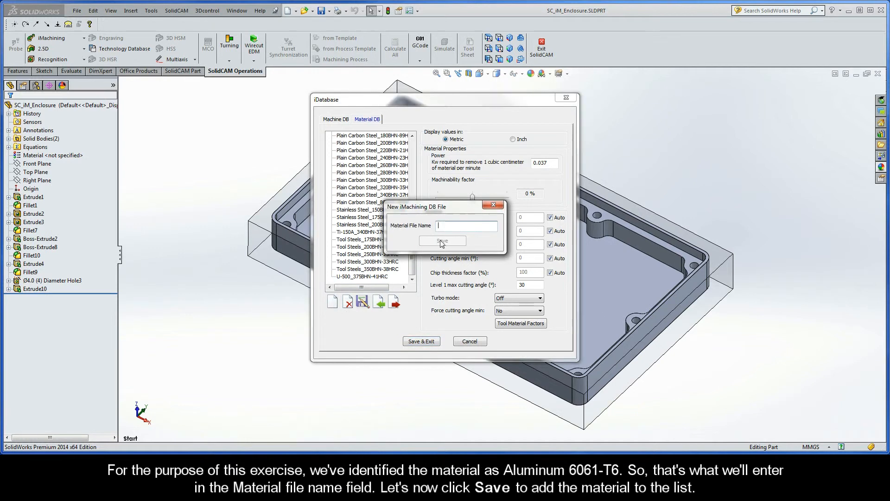
{"action": "type", "text": "Aluminum 6061-T6"}
{"action": "key", "text": "ctrl+a"}
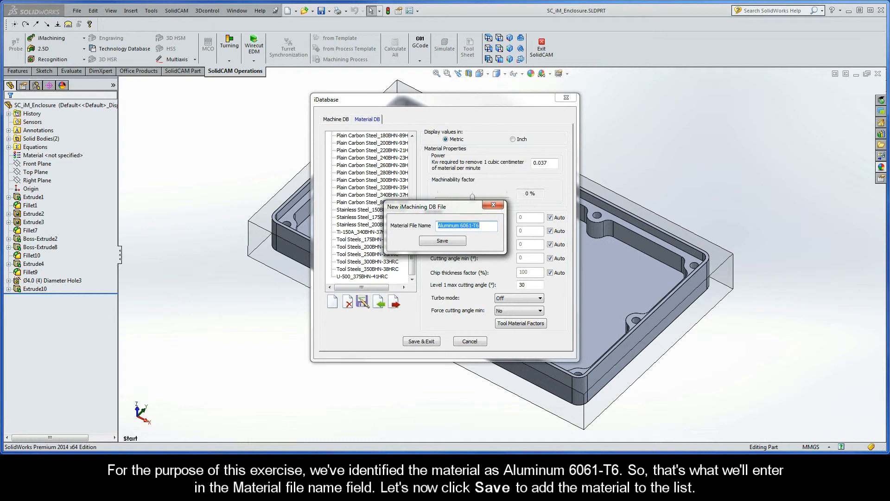
{"action": "left_click", "coordinate": [442, 242]}
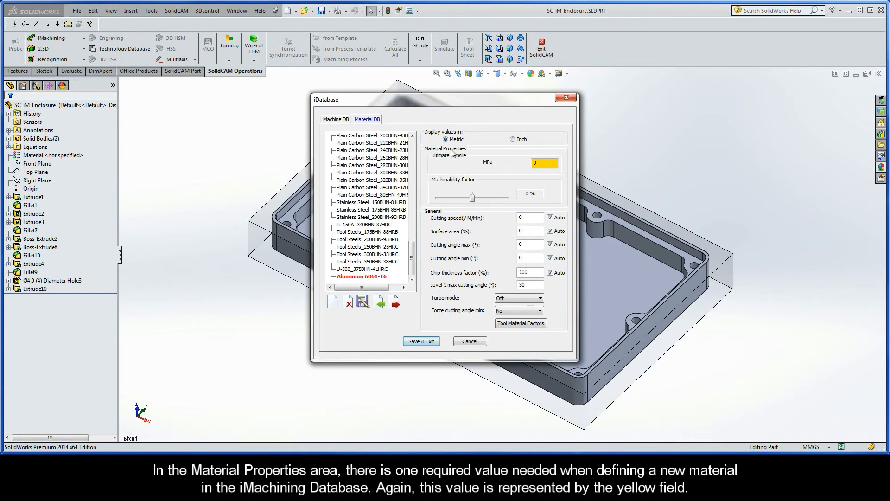
{"action": "double_click", "coordinate": [541, 164]}
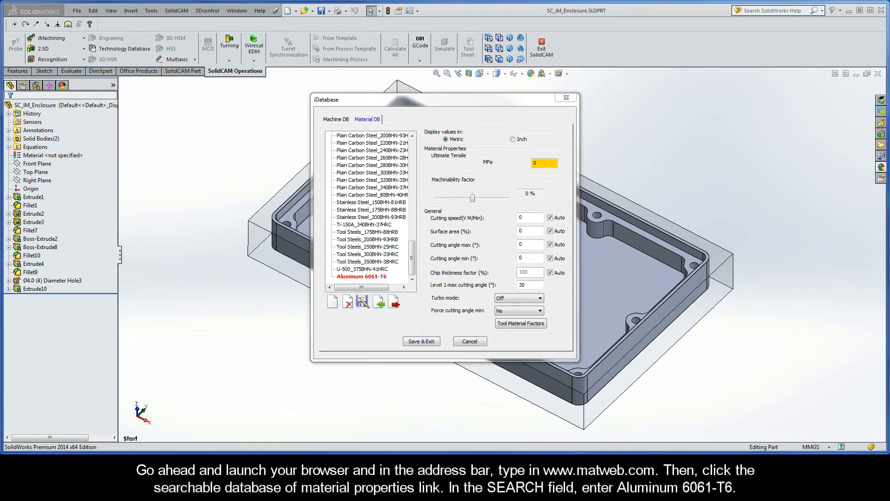
{"action": "key", "text": "alt+Tab"}
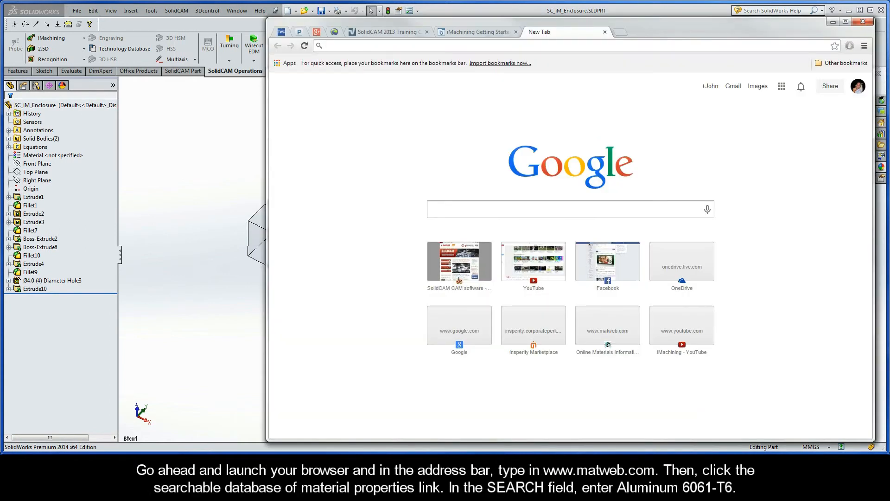
{"action": "type", "text": "www.mat"}
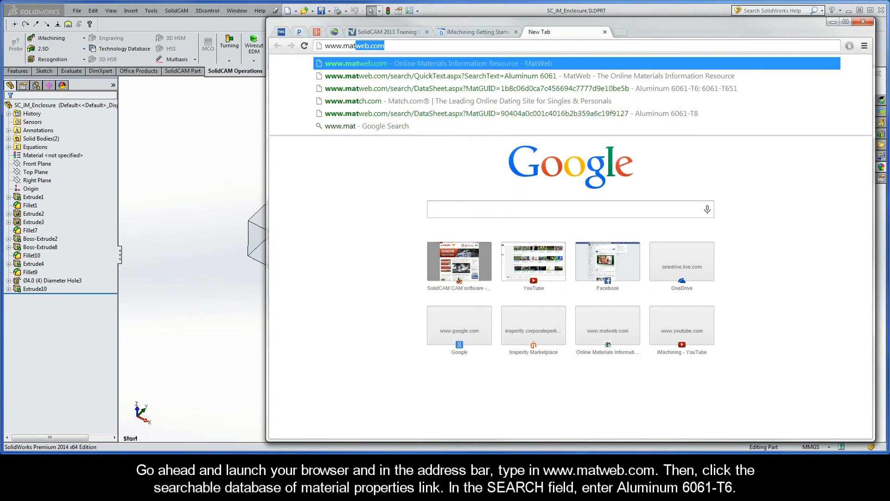
{"action": "type", "text": "web"}
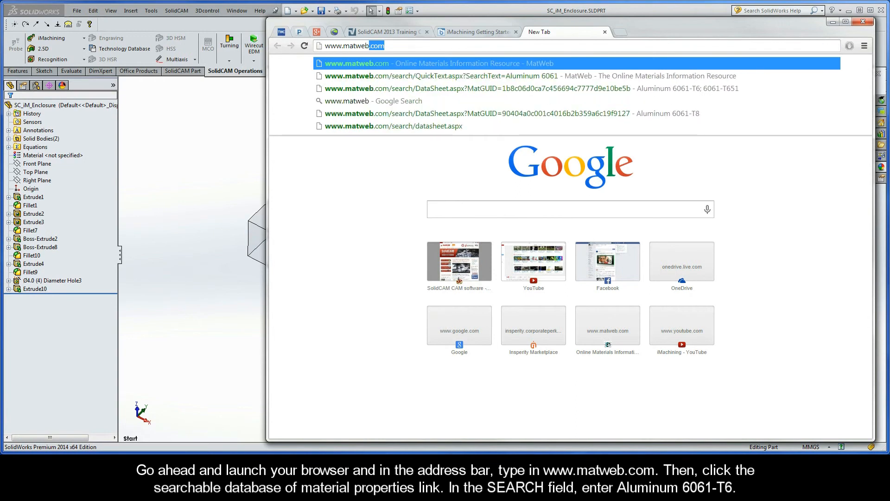
{"action": "key", "text": "Return"}
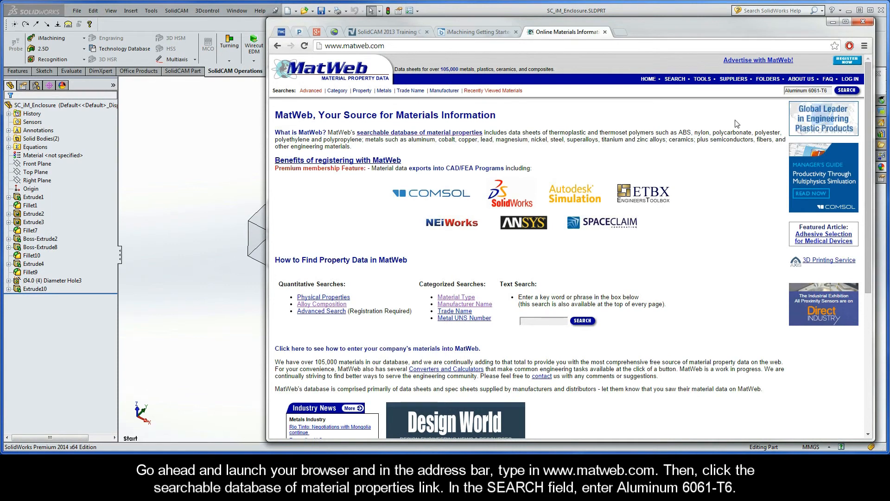
Step: Open MatWeb's searchable database of material properties and run a quick search for Aluminum 6061-T6
{"action": "left_click", "coordinate": [417, 134]}
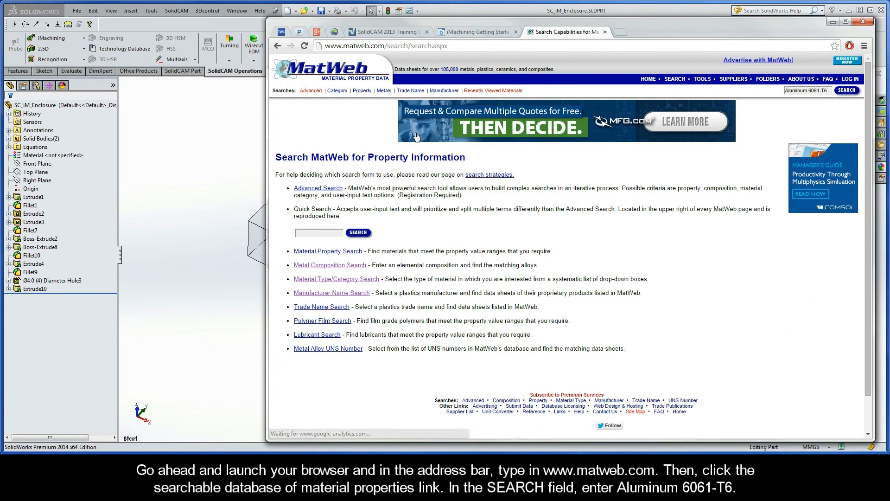
{"action": "left_click", "coordinate": [310, 232]}
{"action": "type", "text": "Aluminum 6061-T6"}
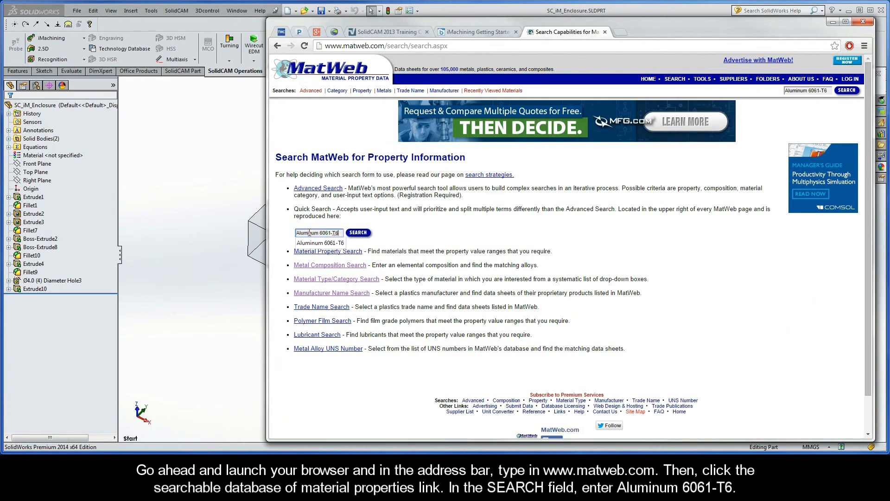
{"action": "left_click", "coordinate": [356, 234]}
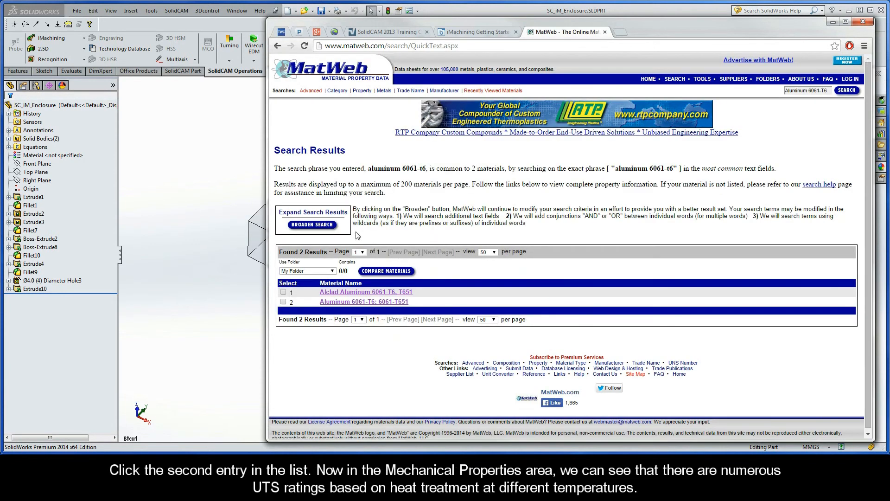
Step: Open the Aluminum 6061-T6; 6061-T651 data sheet and highlight the first metric value for ultimate tensile strength
{"action": "left_click", "coordinate": [347, 302]}
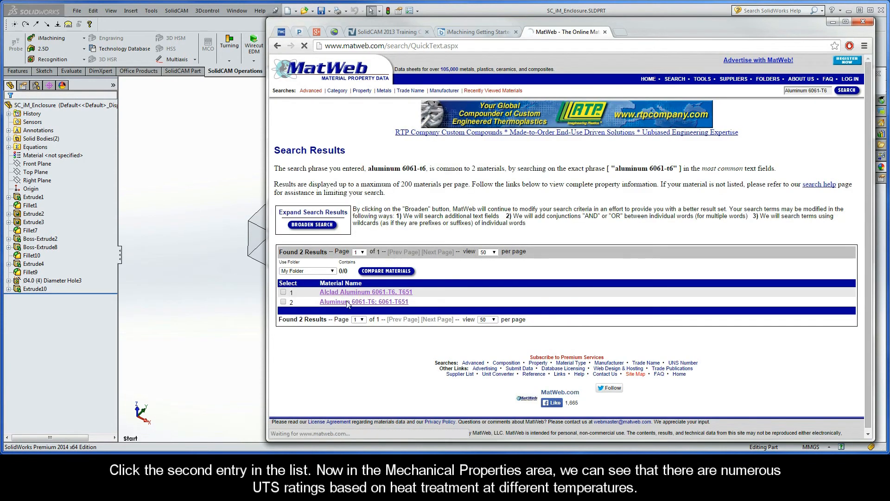
{"action": "scroll", "coordinate": [348, 304], "scroll_direction": "down", "scroll_amount": 1}
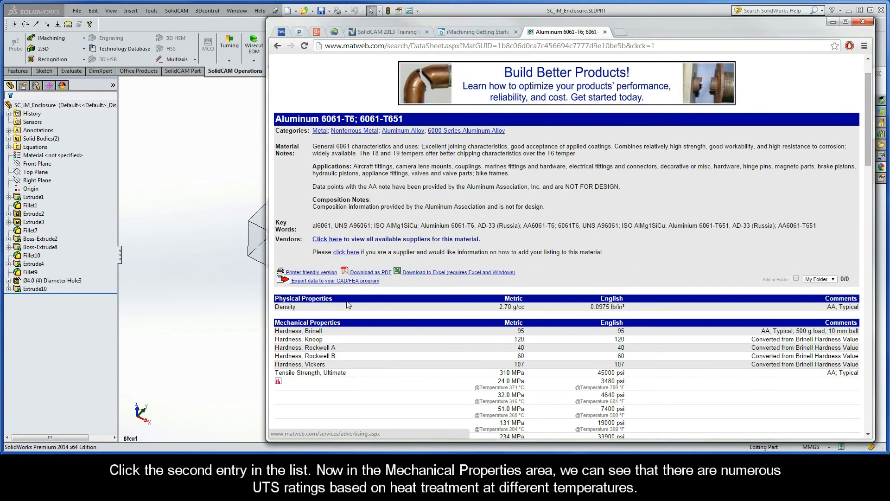
{"action": "scroll", "coordinate": [349, 305], "scroll_direction": "down", "scroll_amount": 2}
{"action": "scroll", "coordinate": [348, 305], "scroll_direction": "down", "scroll_amount": 2}
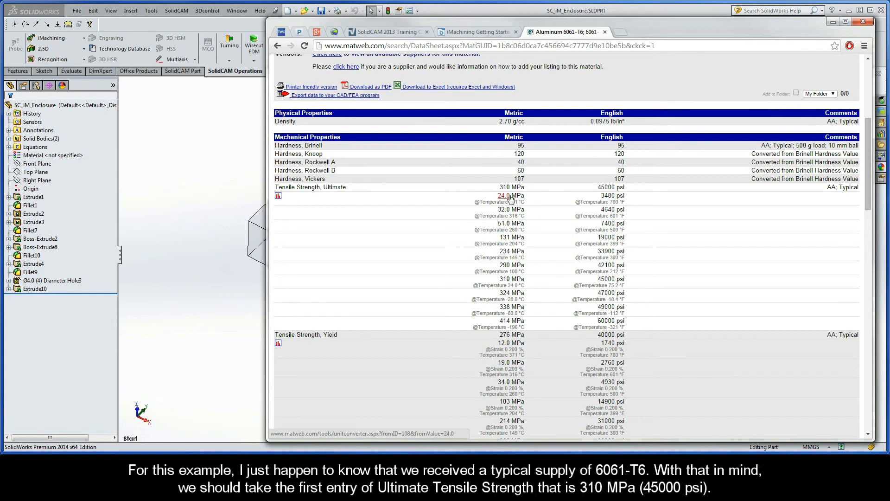
{"action": "left_click_drag", "start_coordinate": [510, 187], "coordinate": [501, 187]}
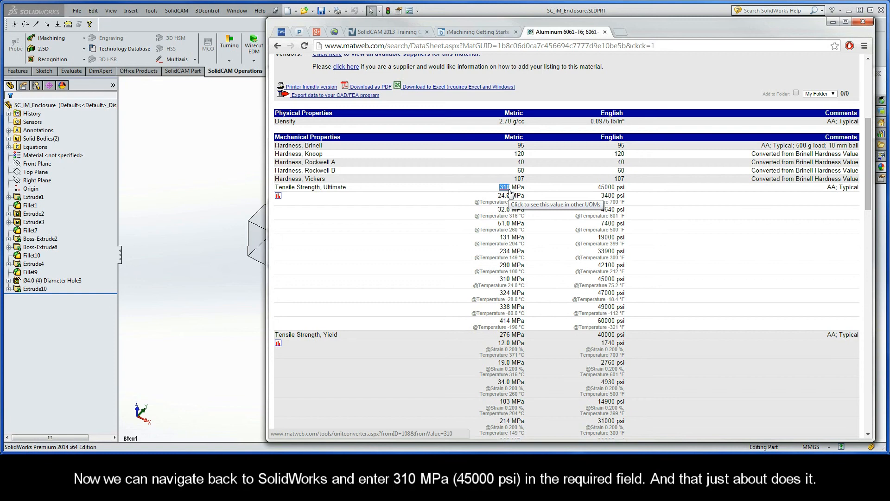
Step: Return to SolidWorks, set the material's ultimate tensile strength to 310 MPa, then save and close the iMachining Database
{"action": "left_click", "coordinate": [833, 22]}
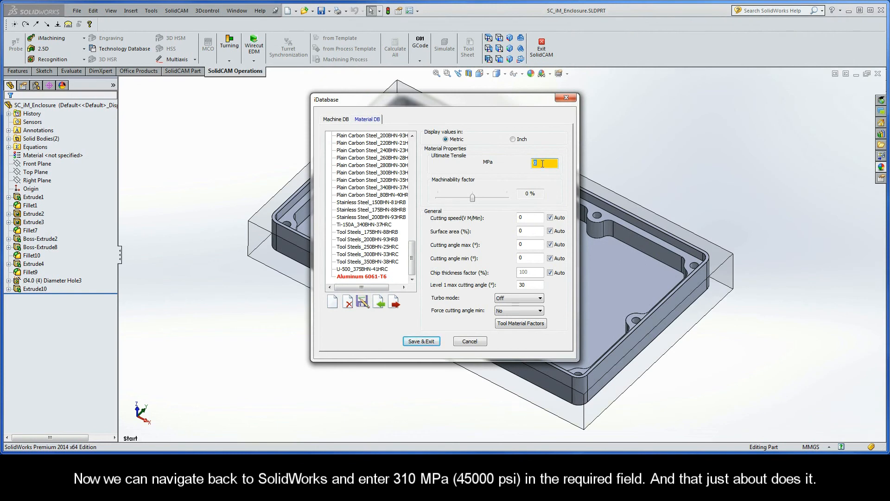
{"action": "type", "text": "310"}
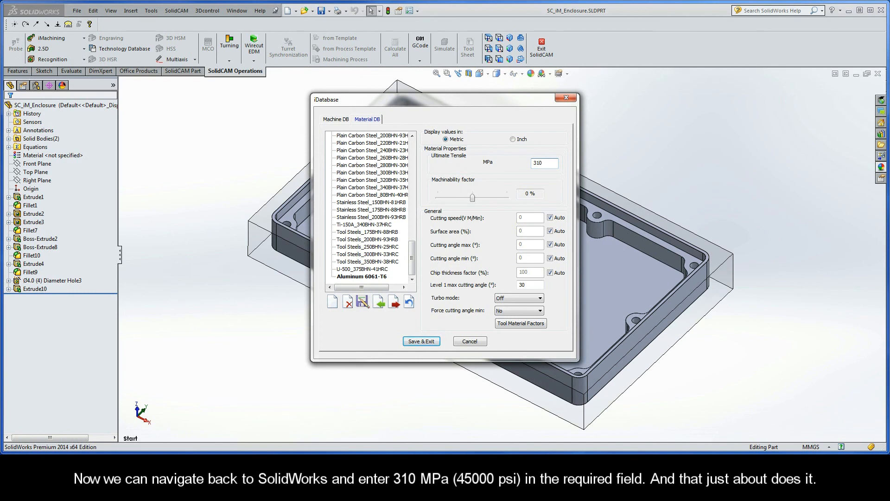
{"action": "left_click", "coordinate": [420, 342]}
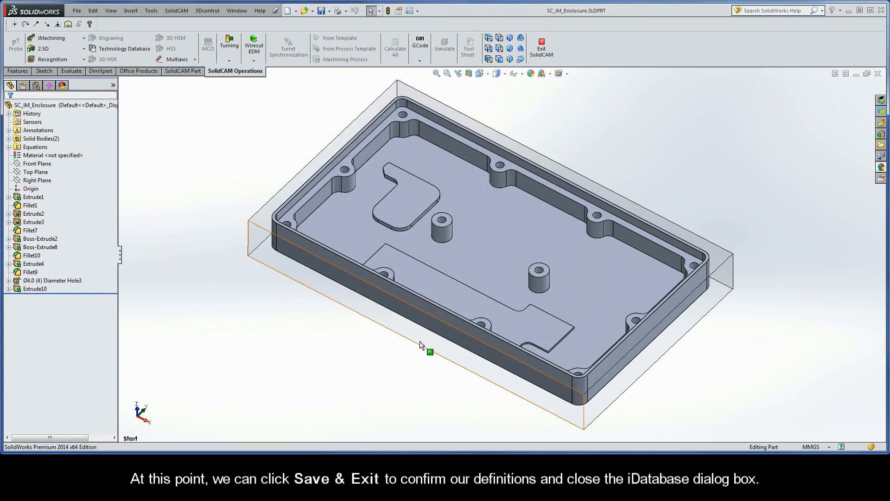